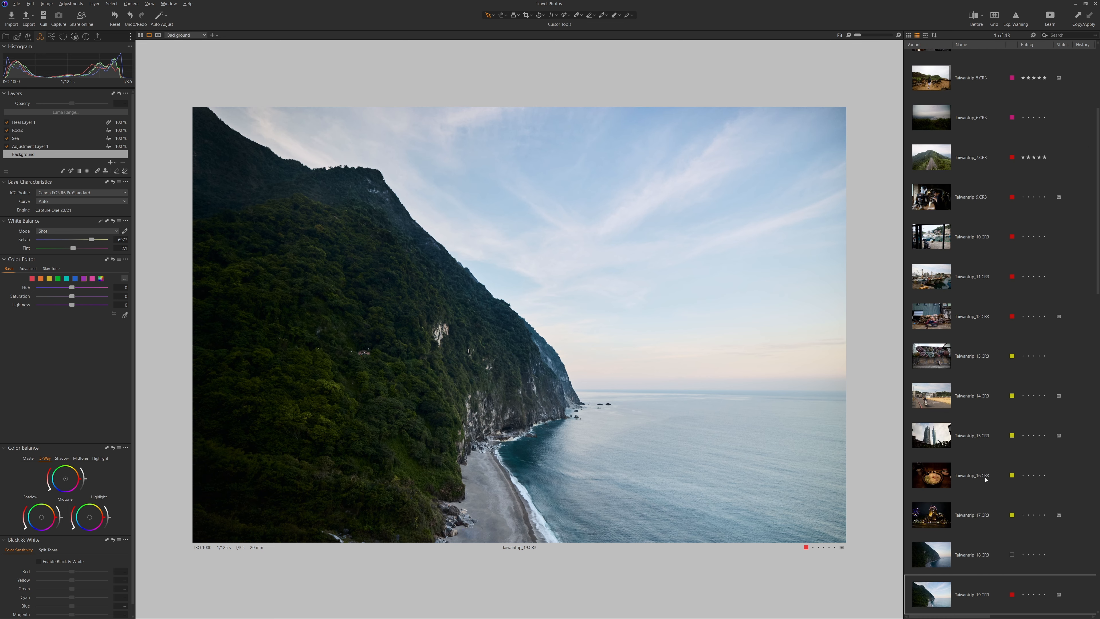
Enlarge the thumbnails in the browser's list view and widen its Name column.
scroll(980, 435, "up", 5)
scroll(983, 455, "down", 5)
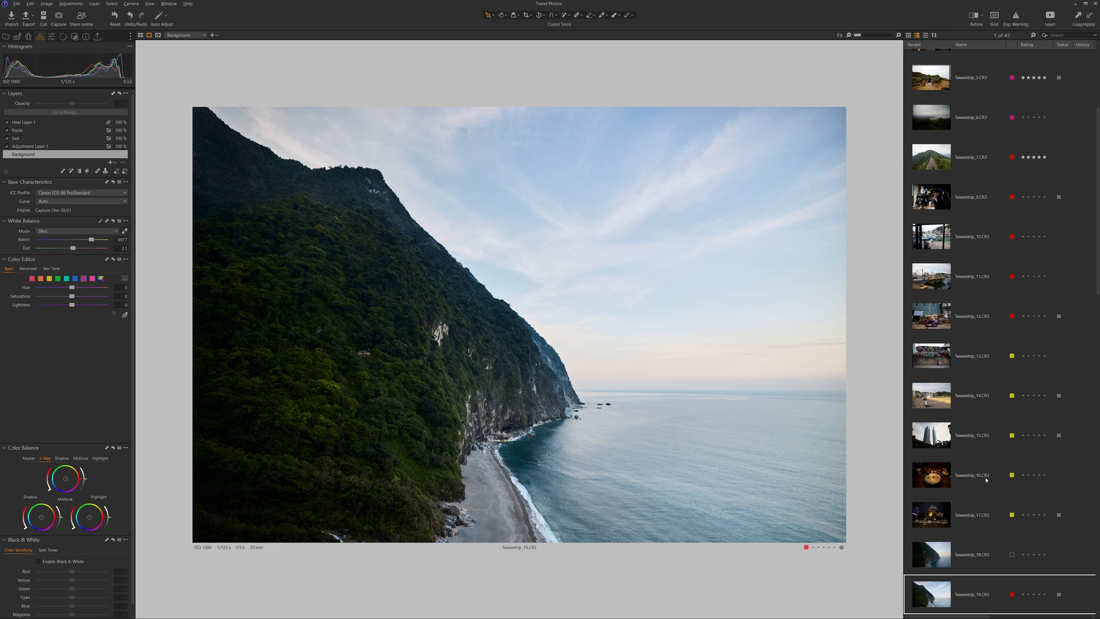
left_click(1034, 37)
left_click_drag(1062, 46, 1078, 49)
scroll(911, 86, "up", 3)
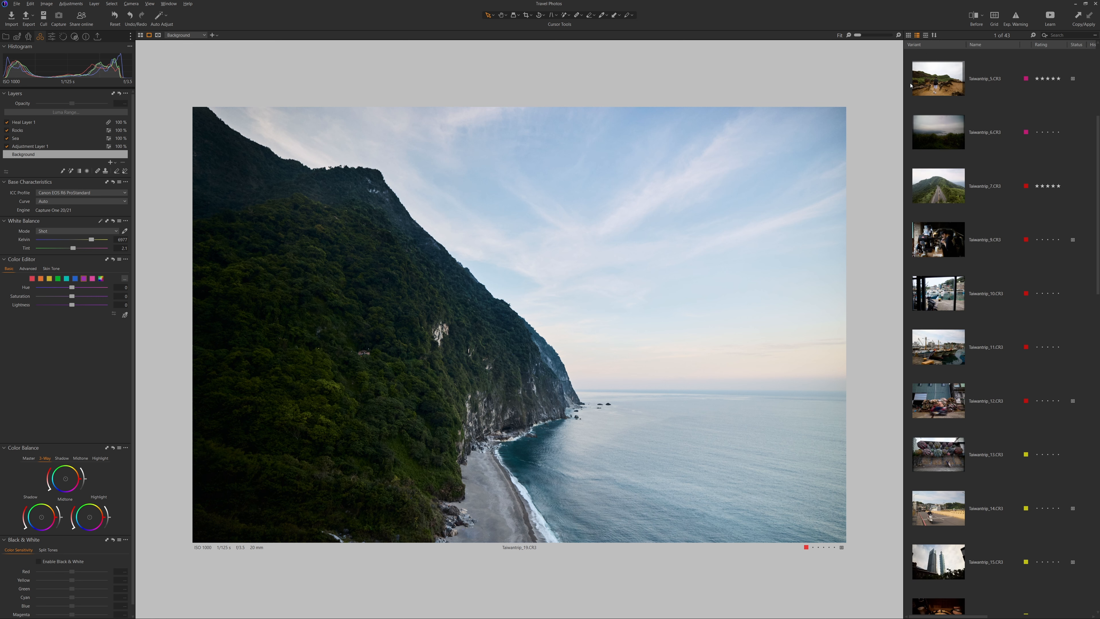
Switch the browser to the filmstrip view and narrow it to give the image viewer more room.
left_click(926, 35)
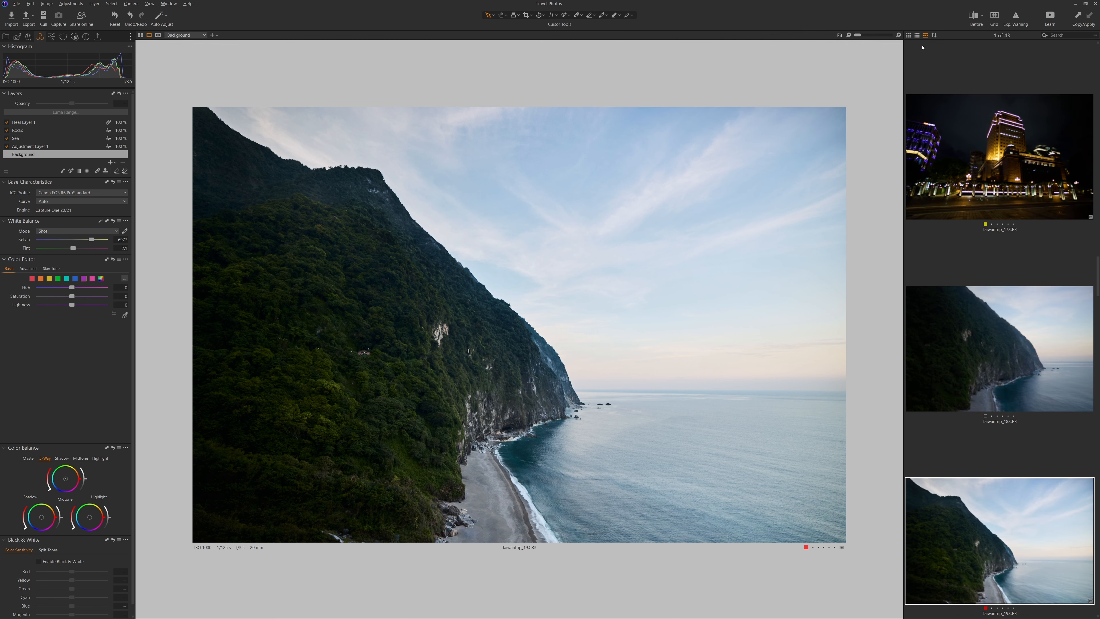
scroll(917, 187, "down", 2)
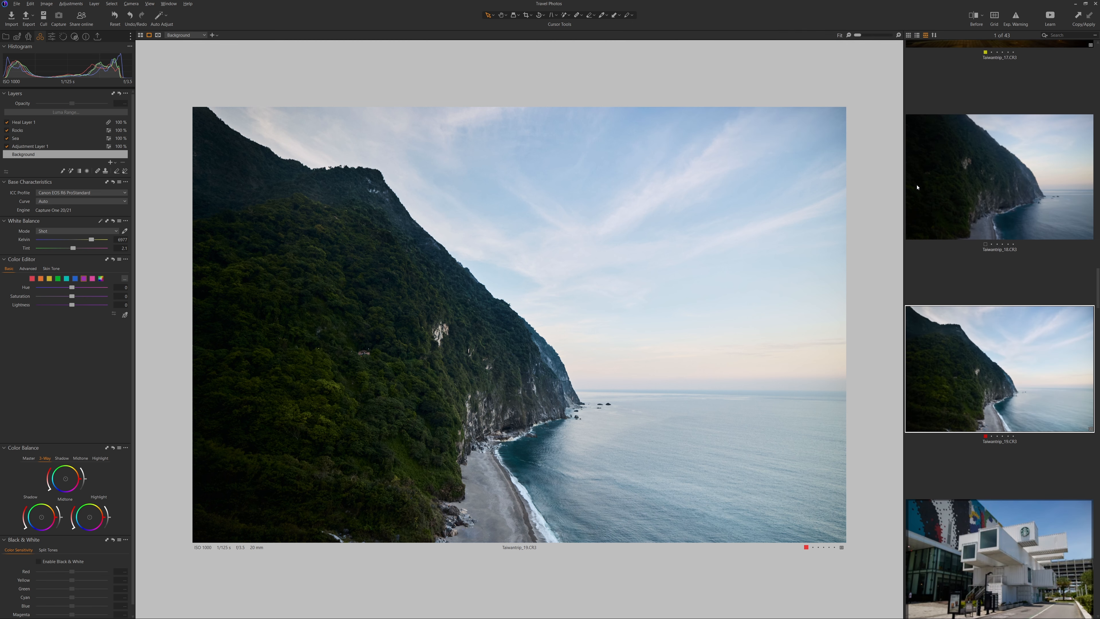
scroll(917, 187, "down", 2)
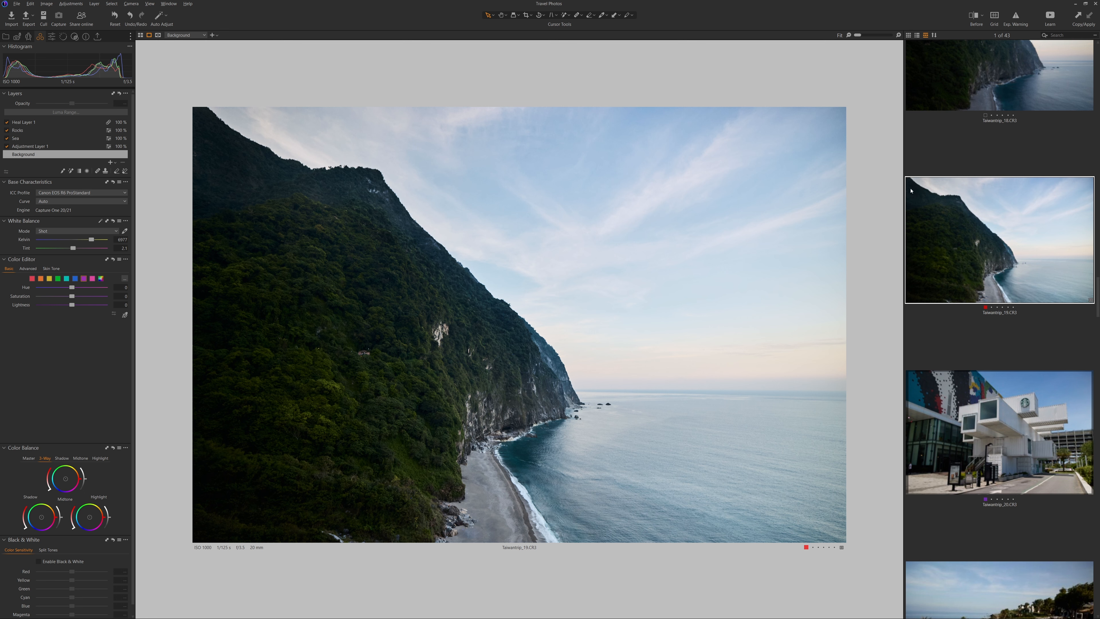
left_click_drag(904, 193, 992, 202)
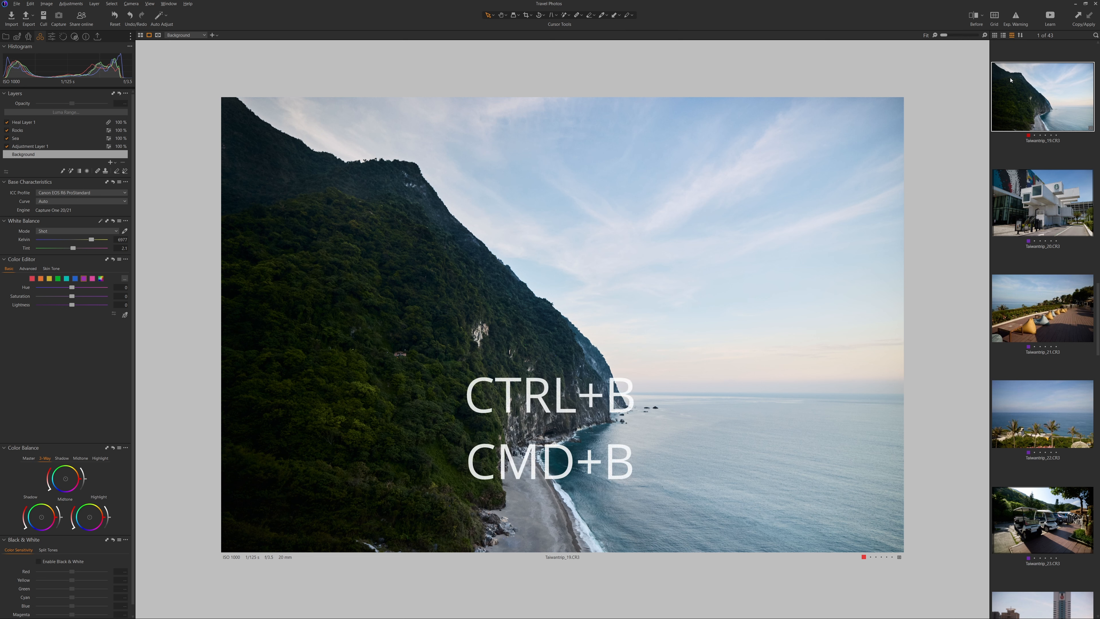
Hide and restore the browser, and switch to the full thumbnail grid and back to the single-image view.
key("ctrl+b")
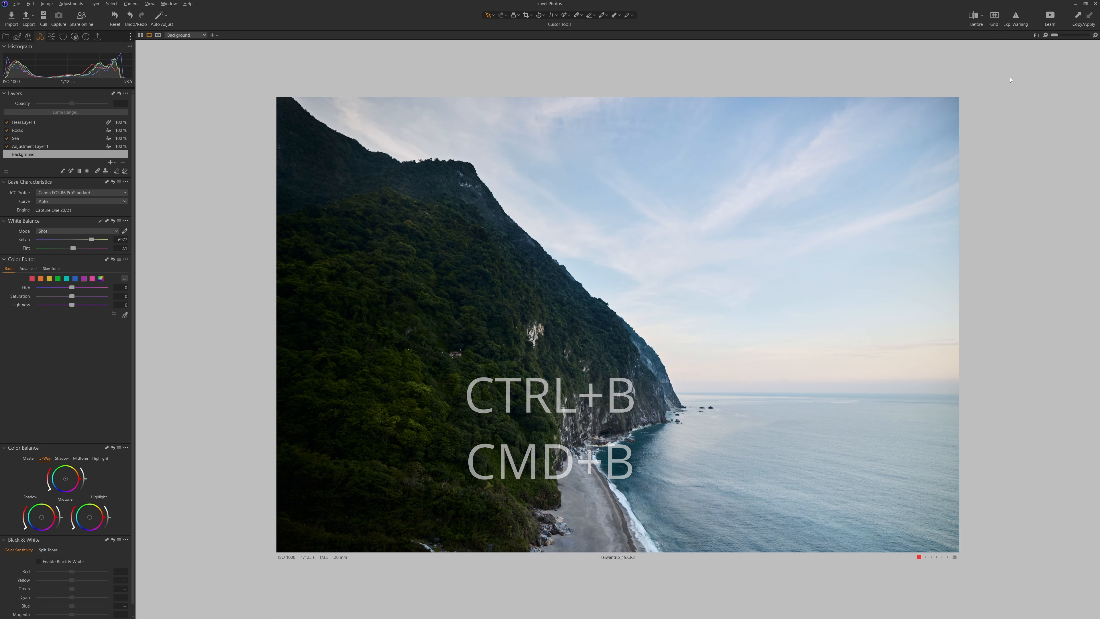
key("ctrl+b")
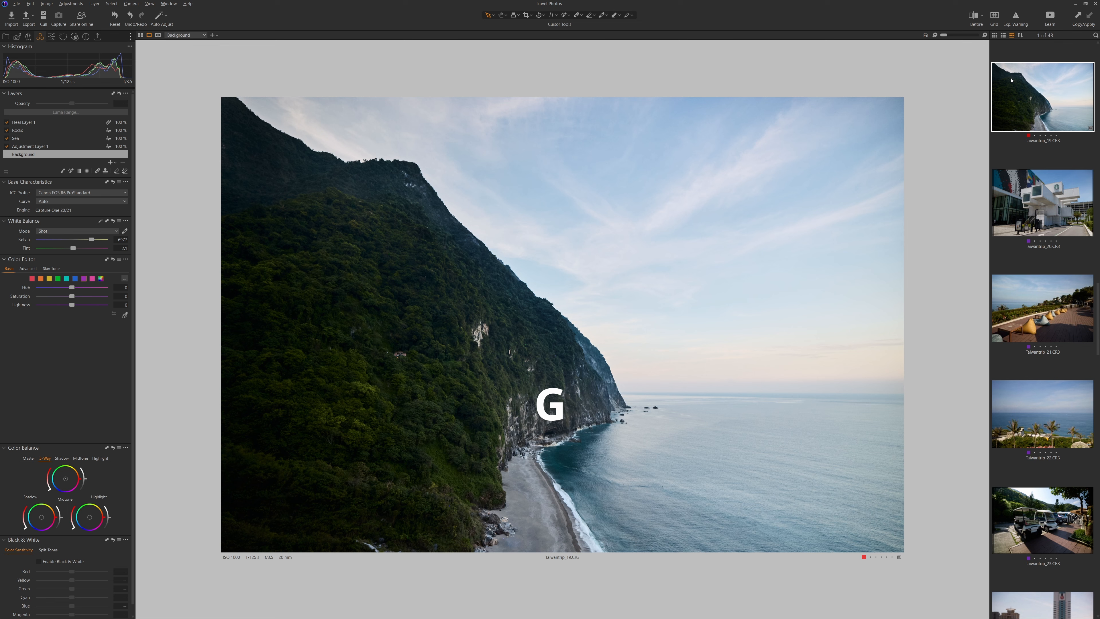
key("g")
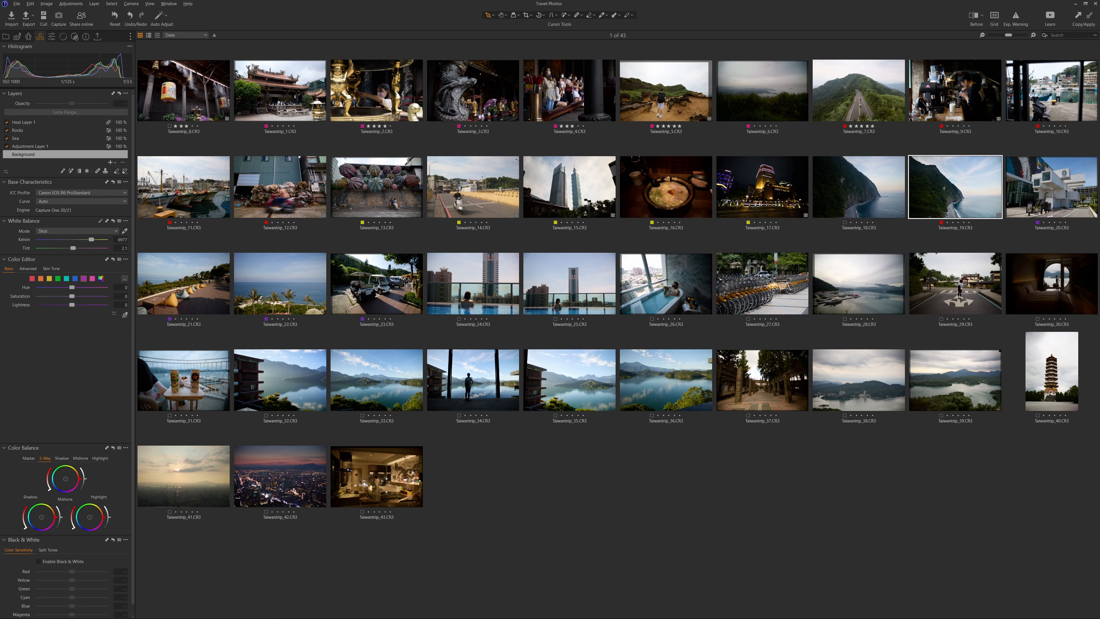
key("g")
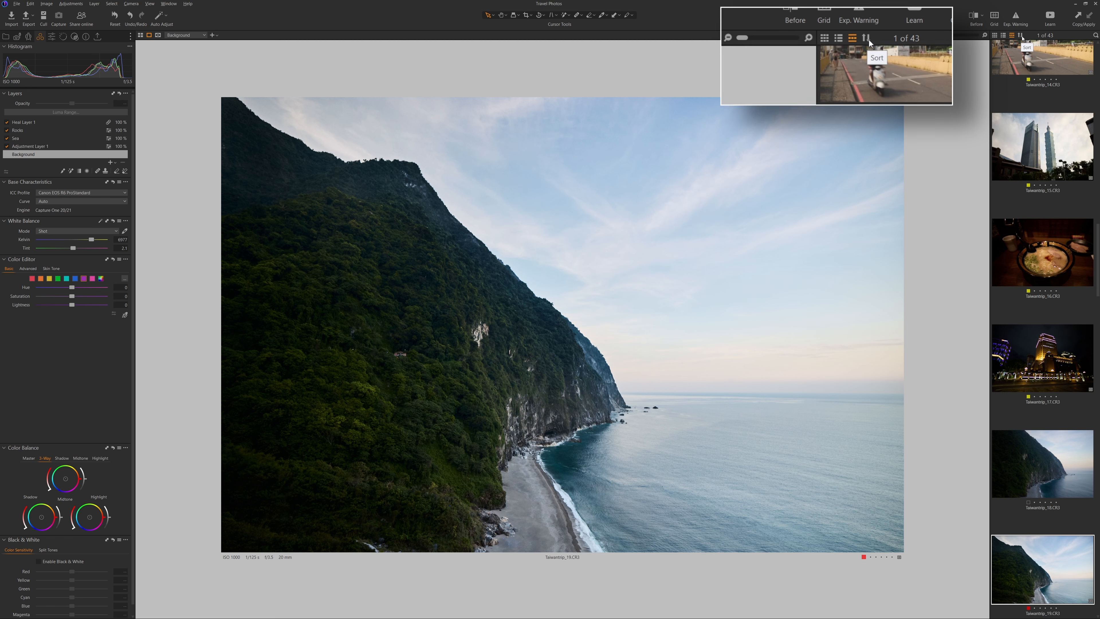
Change the criterion by which the browser thumbnails are sorted.
left_click(1021, 36)
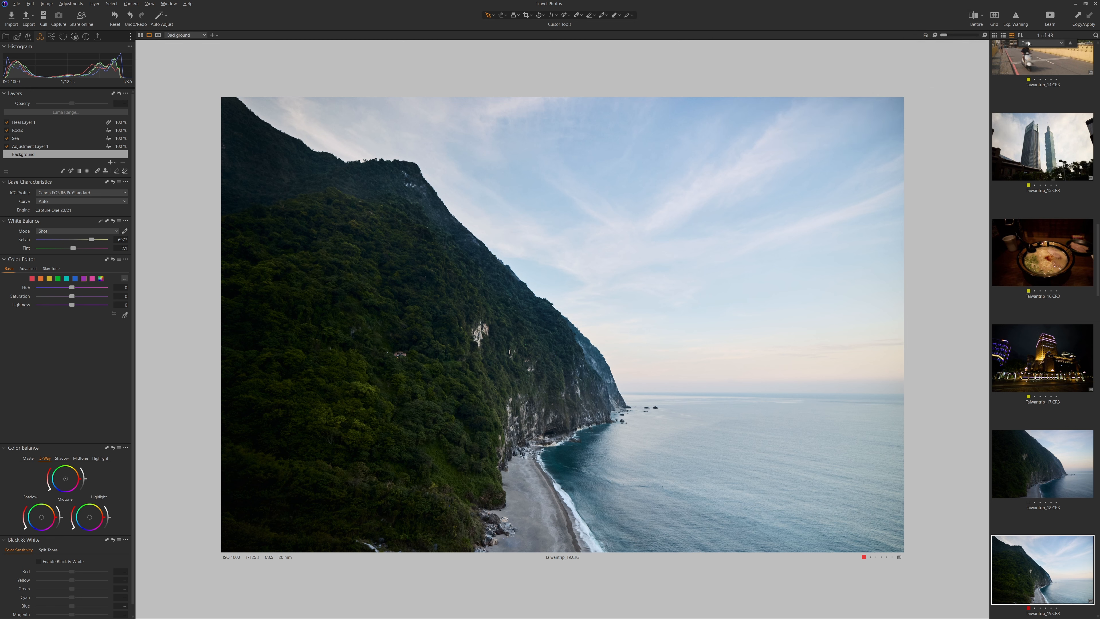
left_click(1030, 44)
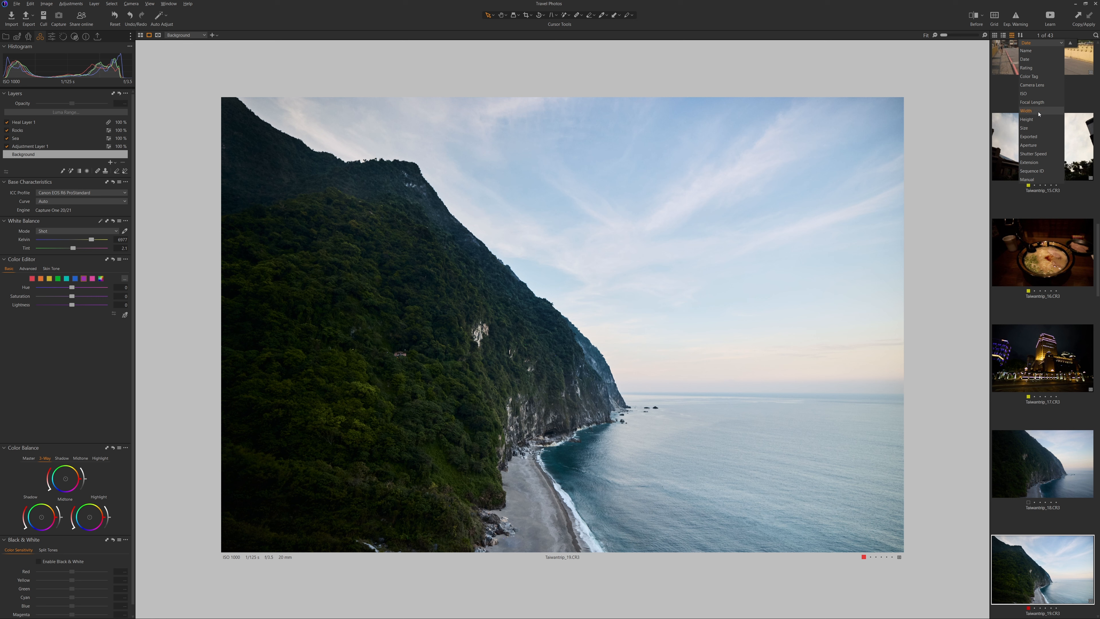
left_click(1026, 59)
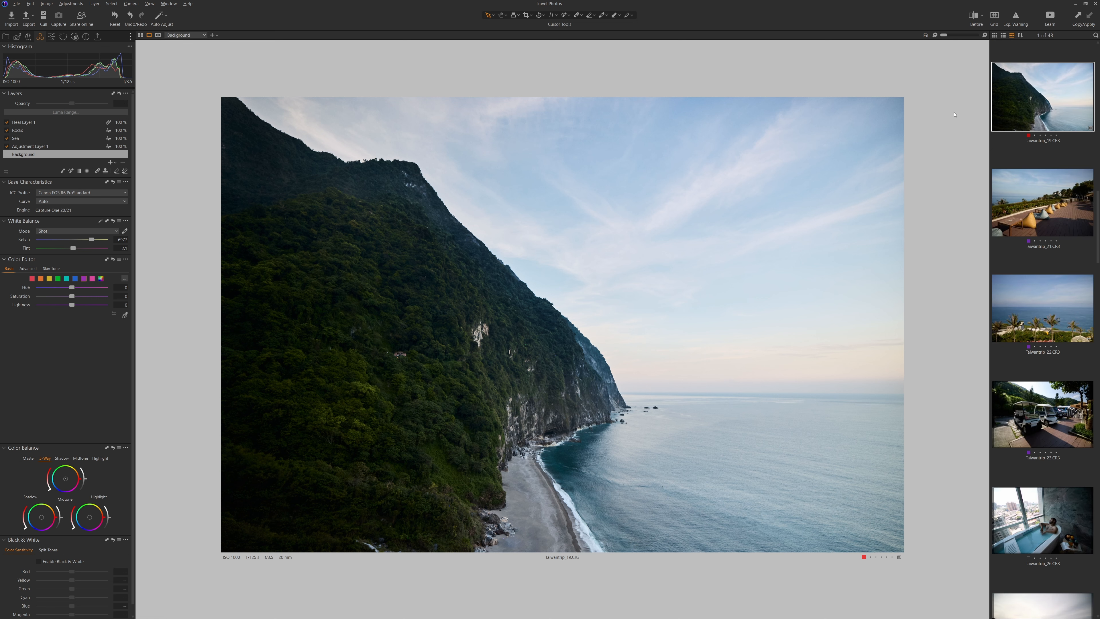
Review the available default sort criteria for the browser in the general preferences.
left_click(30, 9)
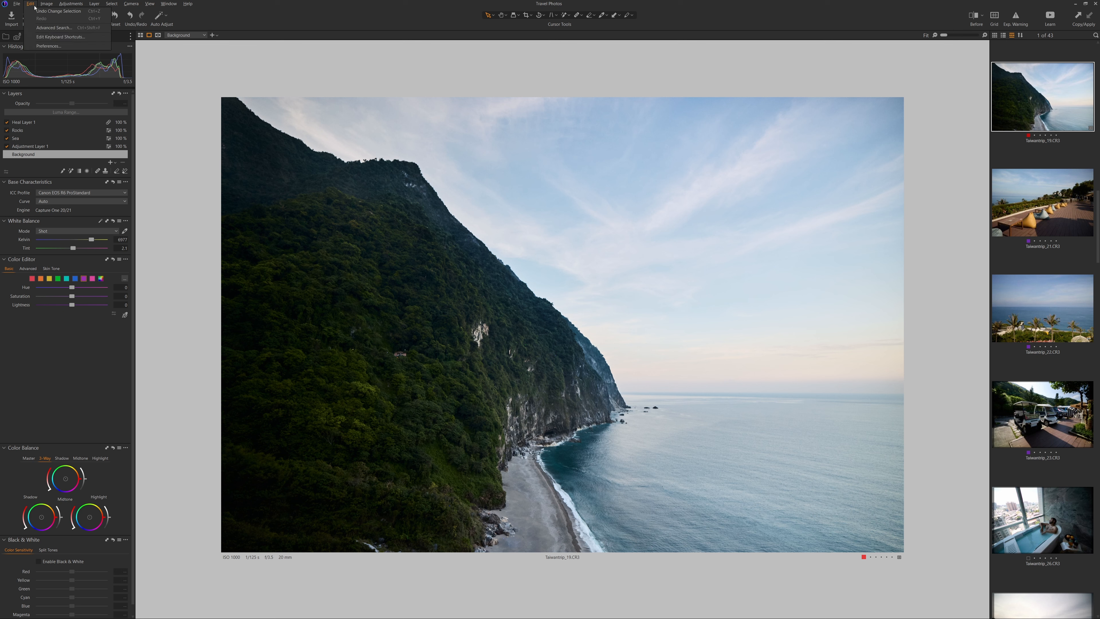
left_click(52, 47)
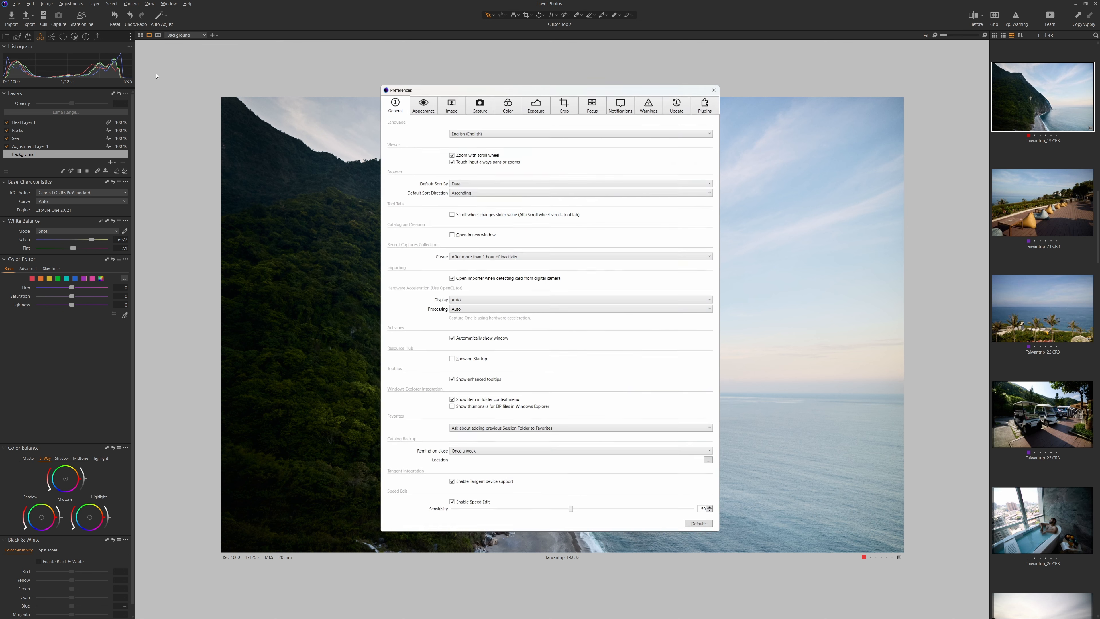
left_click(467, 182)
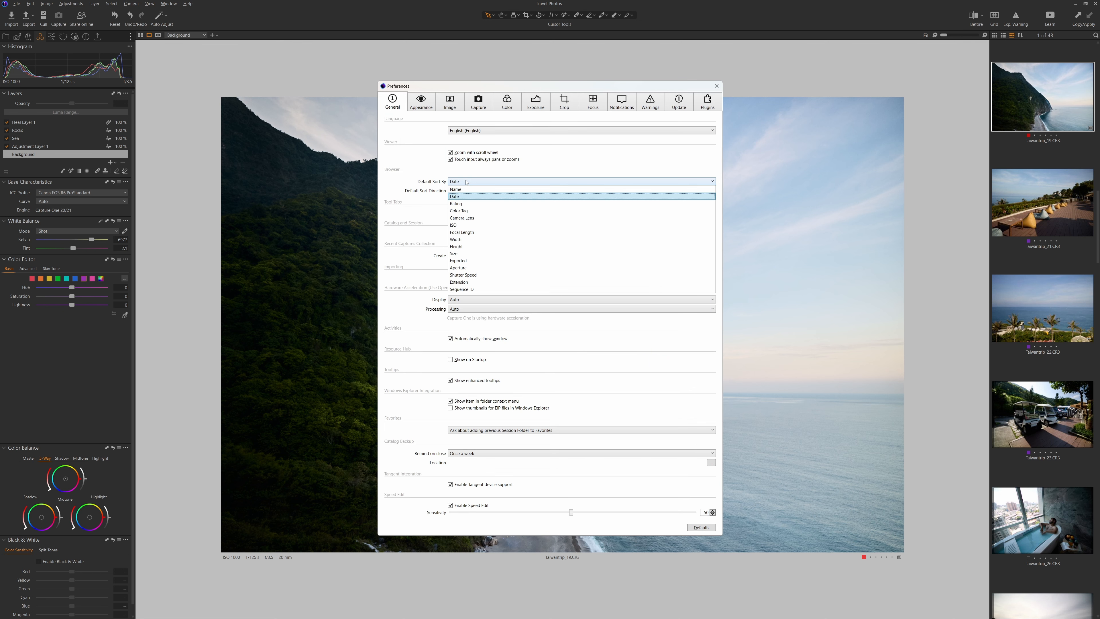
left_click(466, 181)
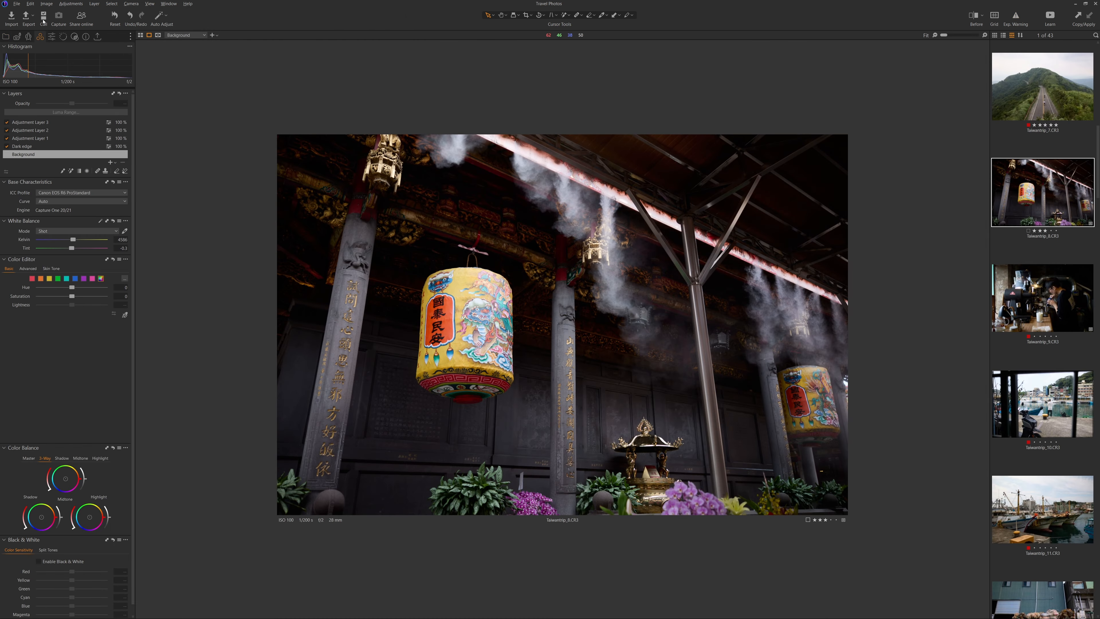
Try resetting all adjustments on the yellow lantern photo, and undo the reset.
left_click(43, 18)
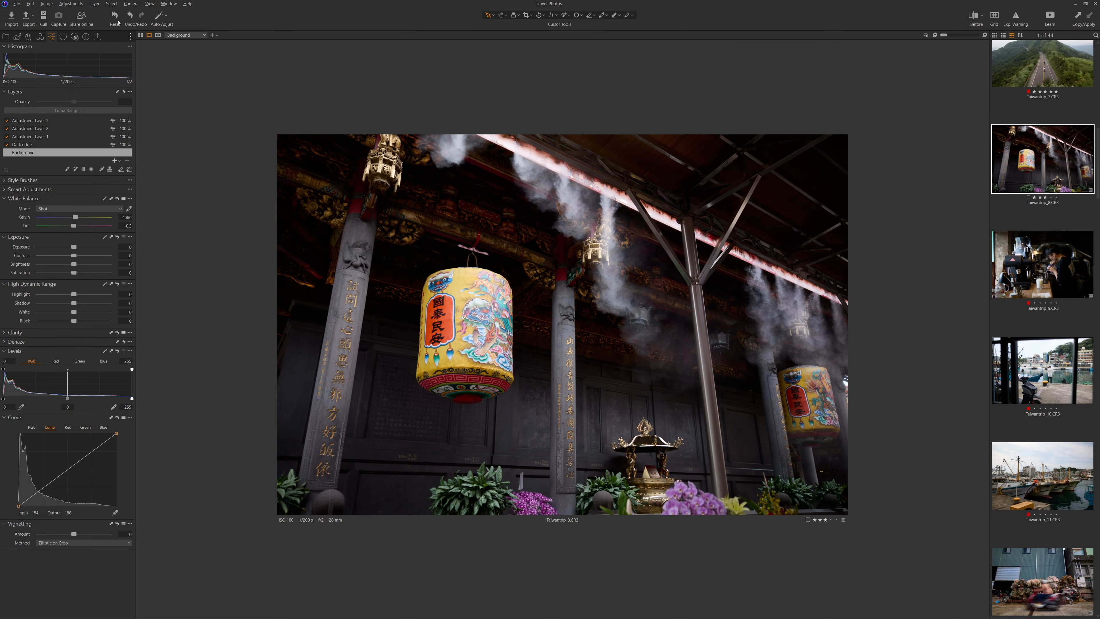
left_click(119, 17)
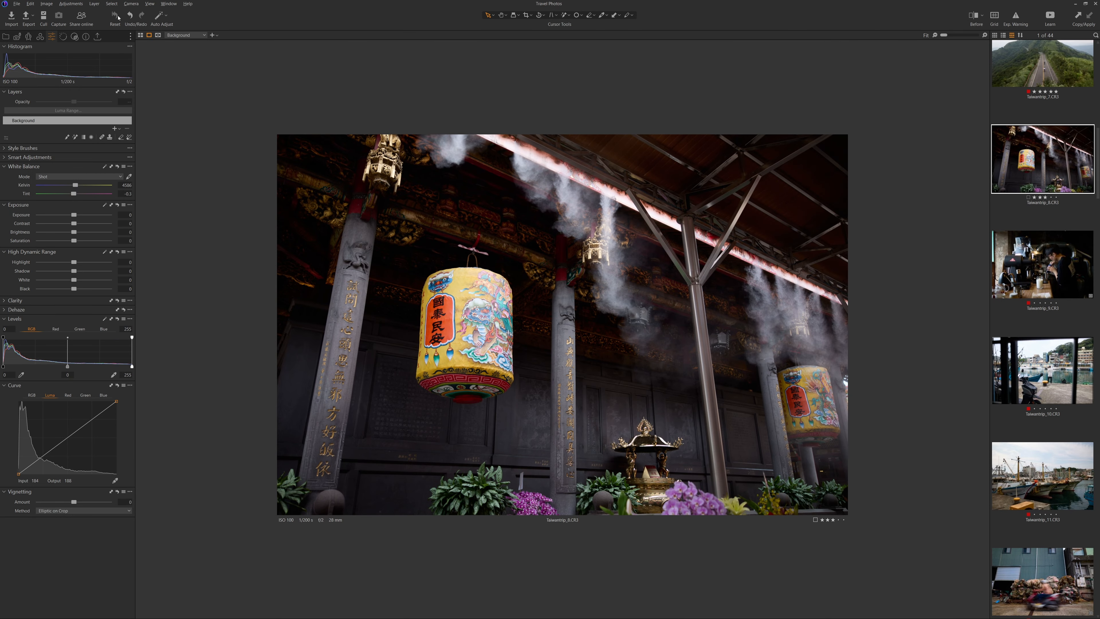
key("ctrl+z")
Clone the lantern photo's variant, and auto-adjust the clone with its Exposure lowered to 0.37.
key("F8")
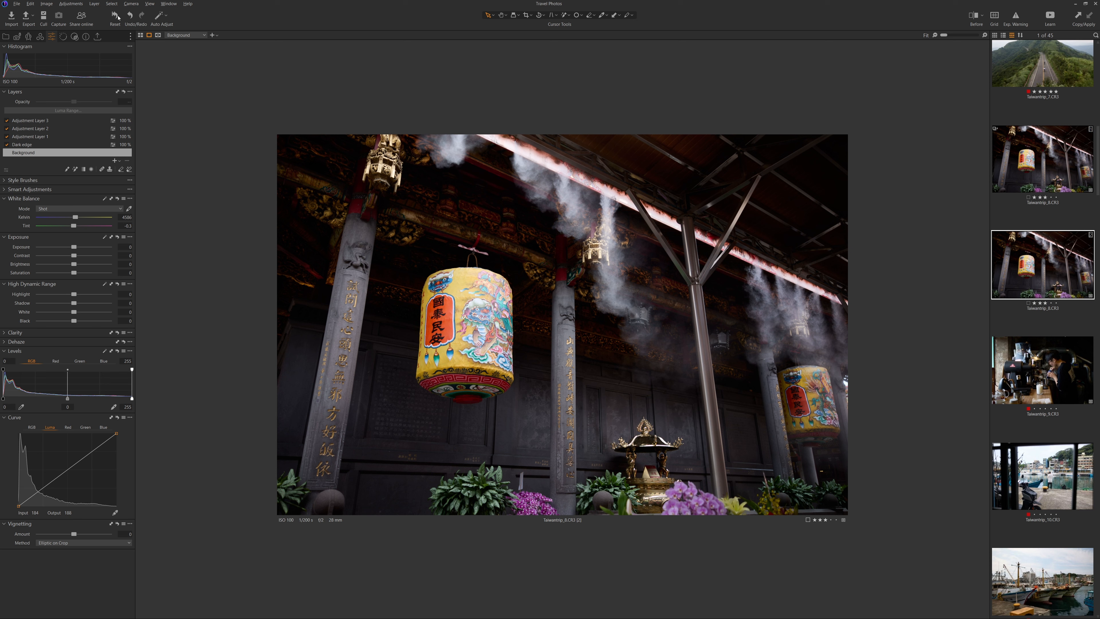
left_click(160, 20)
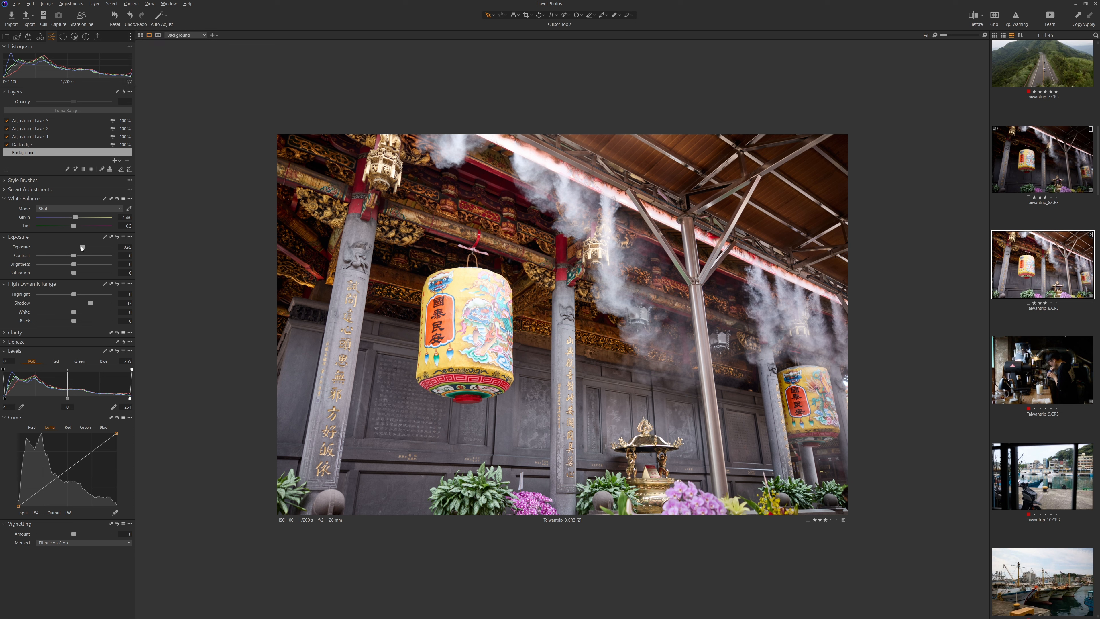
left_click_drag(82, 247, 77, 247)
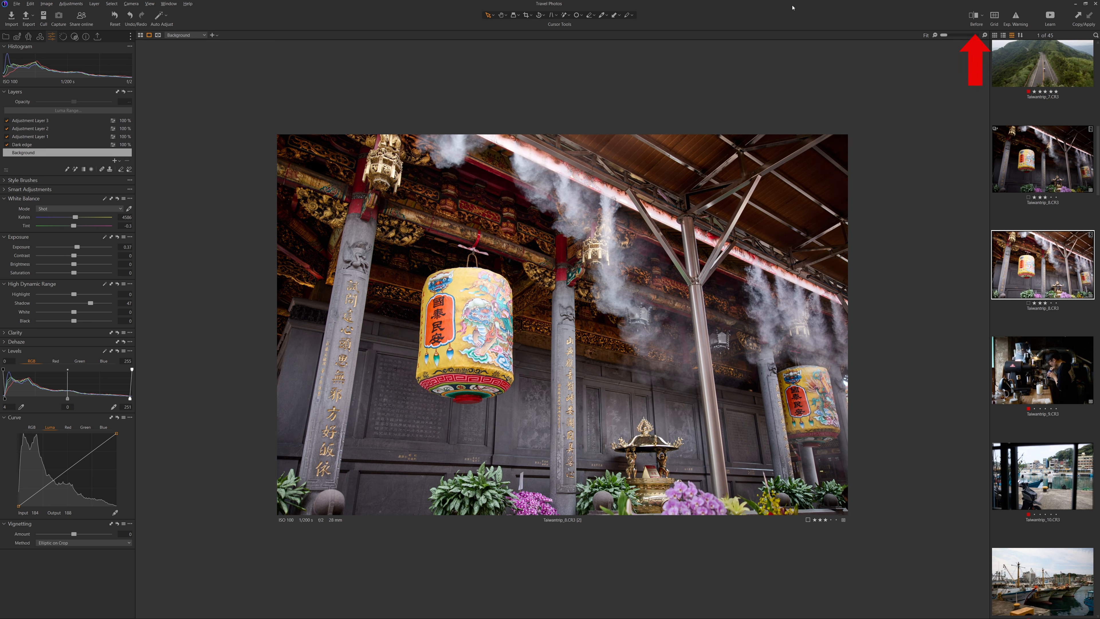
Inspect the adjusted lantern photo with the split before/after divider, the grid overlay and the exposure warning.
left_click(975, 17)
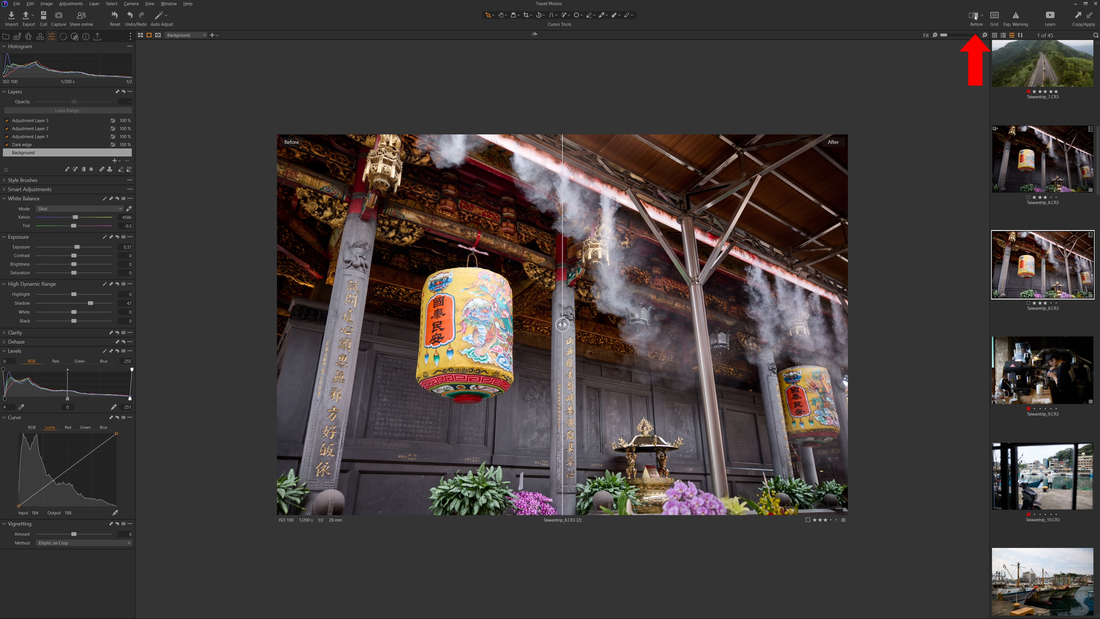
left_click_drag(562, 324, 671, 324)
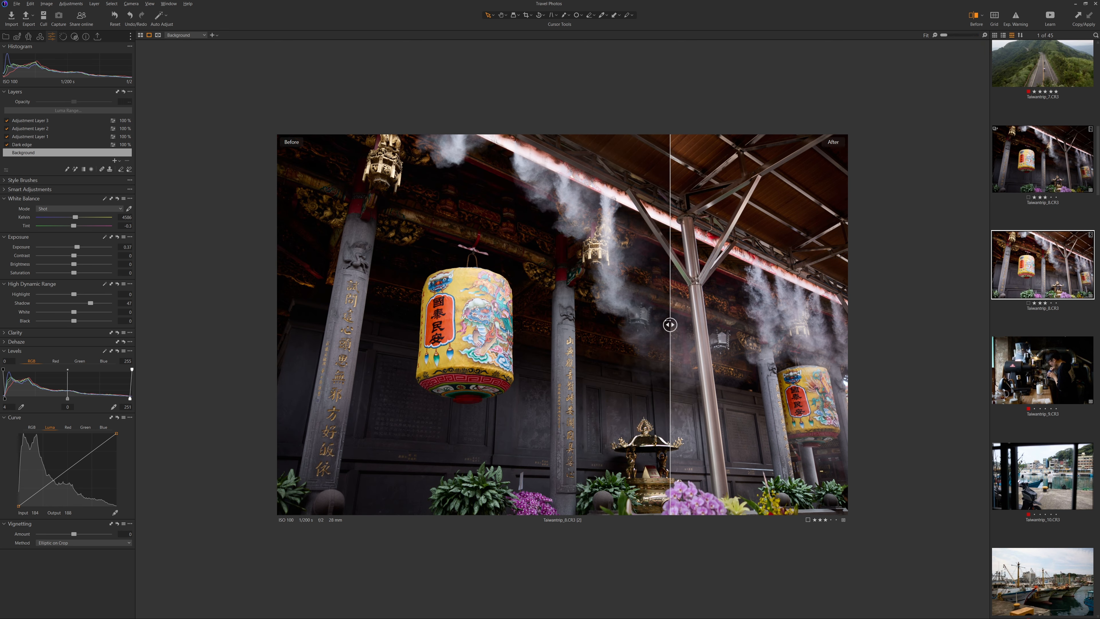
left_click(995, 17)
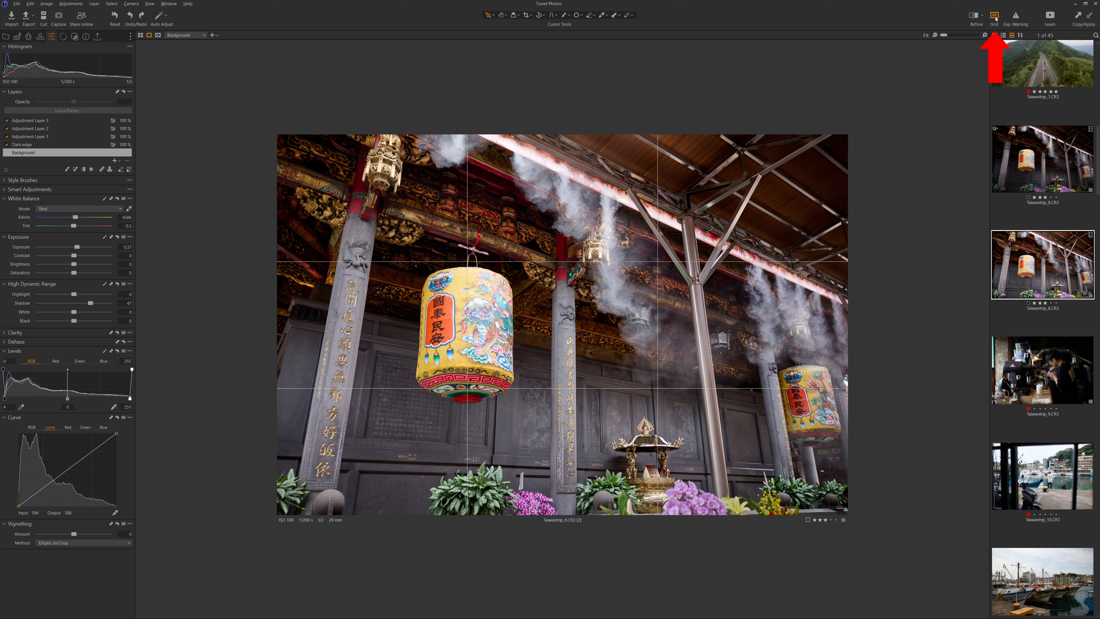
left_click(995, 18)
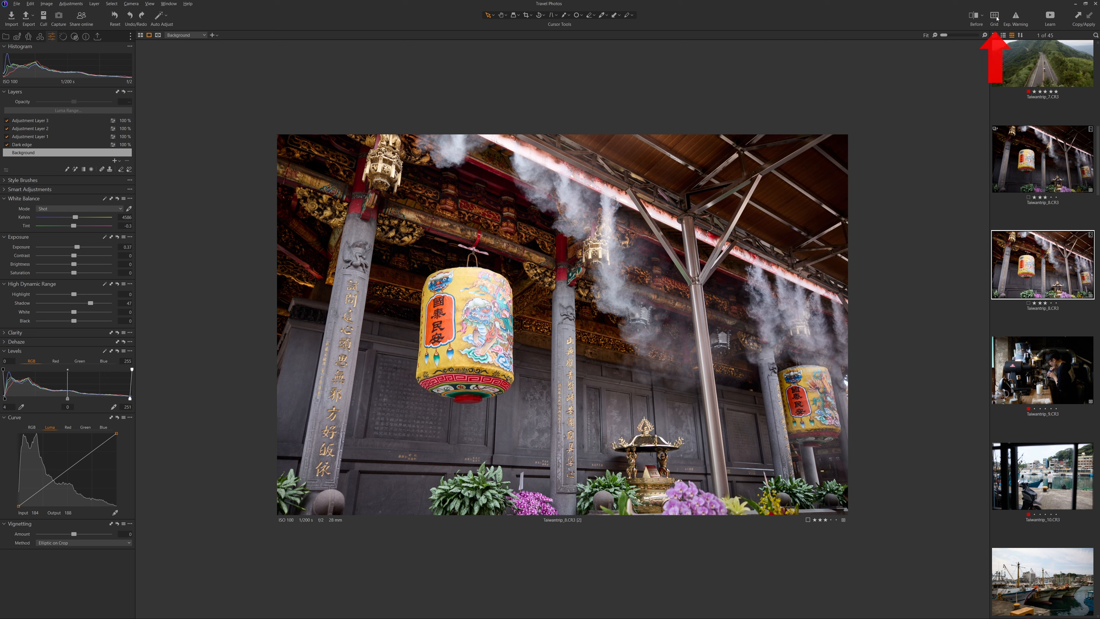
left_click(1016, 18)
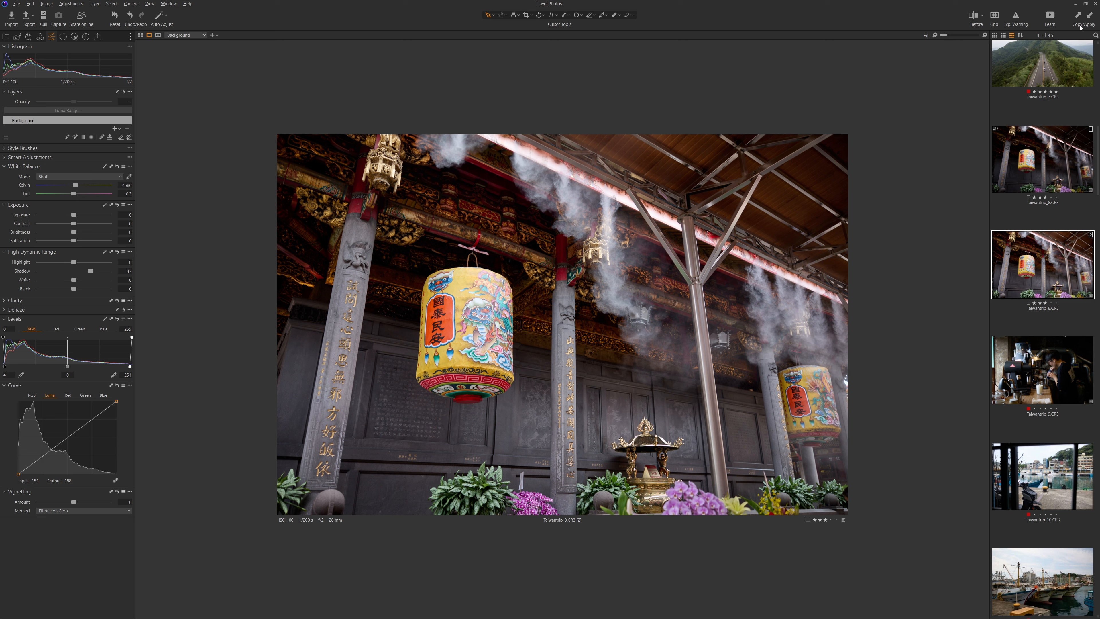
Apply the copied adjustments to the coffee bar photo Taiwantrip_9.CR3 and the harbour photo Taiwantrip_10.CR3.
left_click(1047, 367)
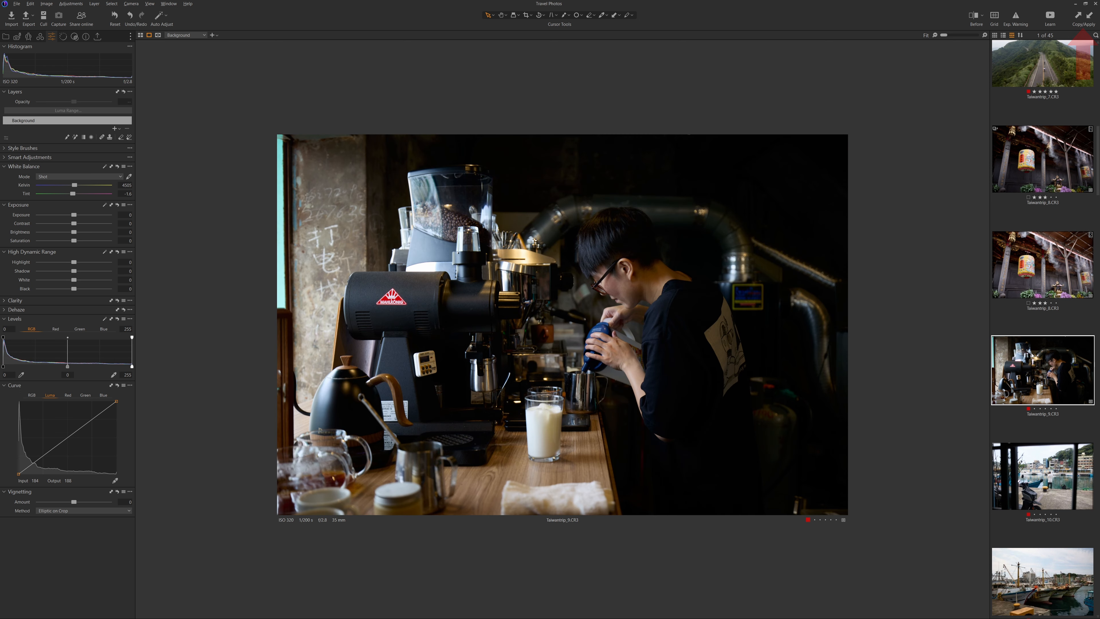
left_click(1090, 15)
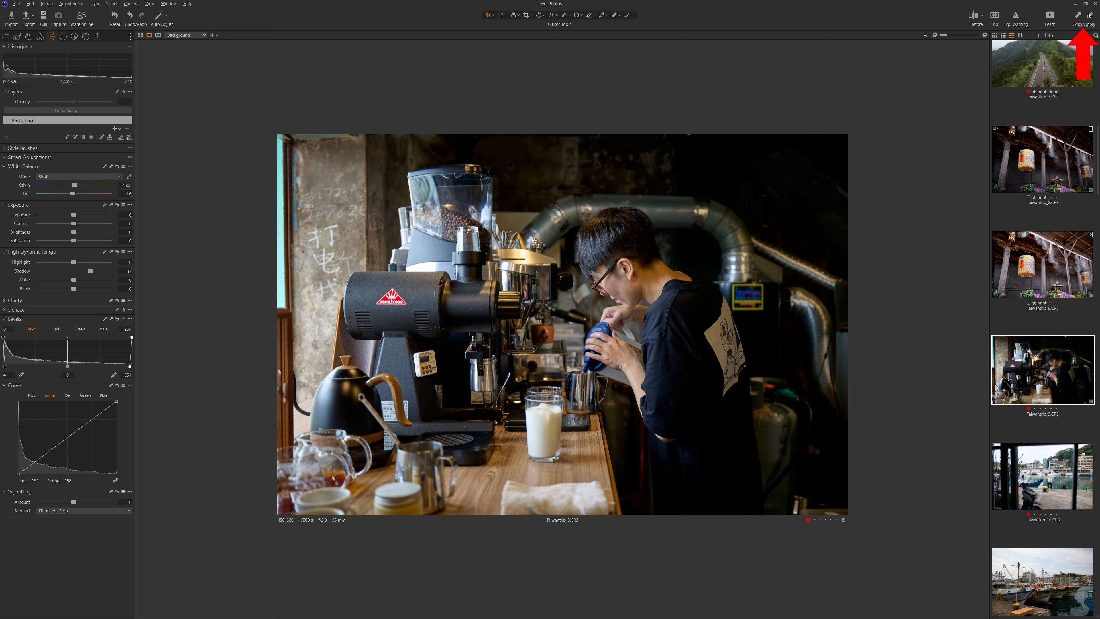
scroll(1057, 346, "down", 2)
left_click(1053, 386)
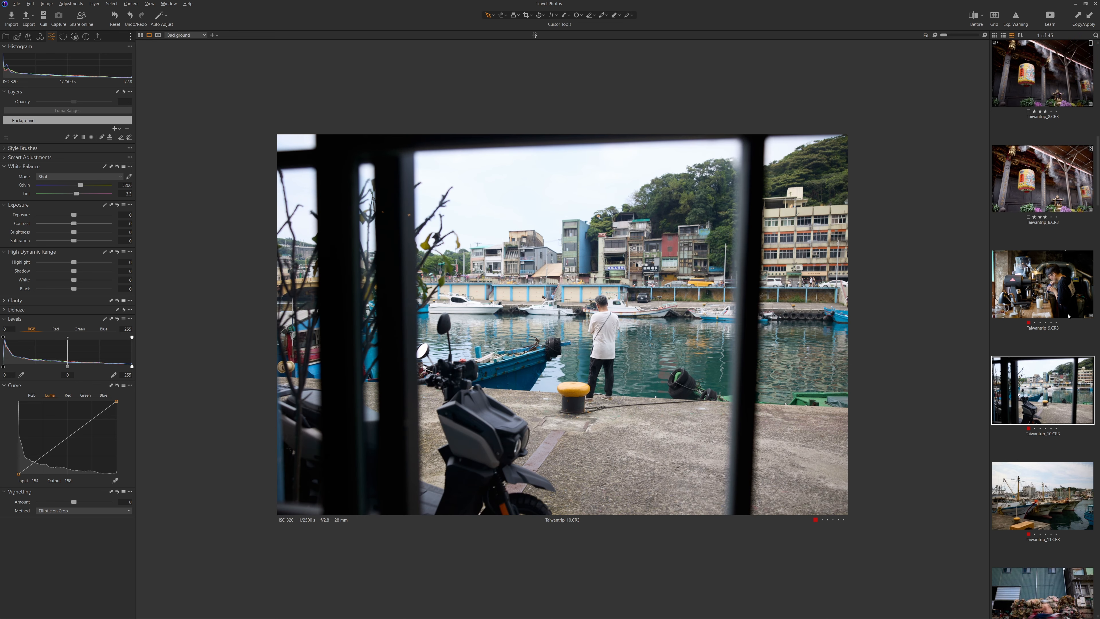
left_click(1089, 15)
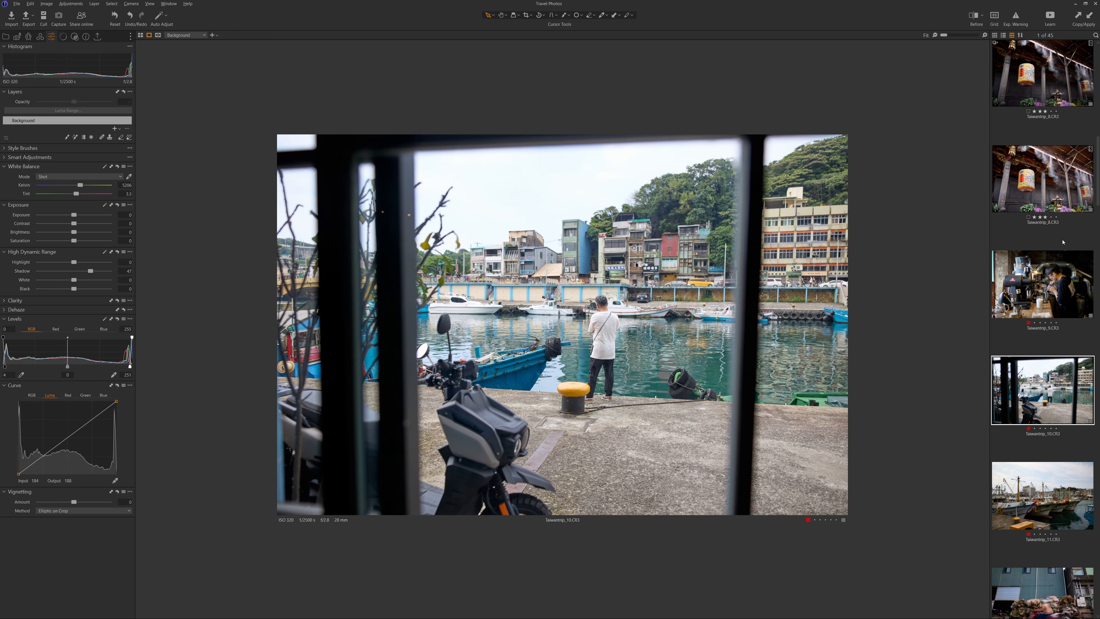
Exclude Highlight Recovery and Shadow Recovery from the copied settings in the Adjustments Clipboard.
scroll(1063, 242, "down", 3)
left_click(75, 37)
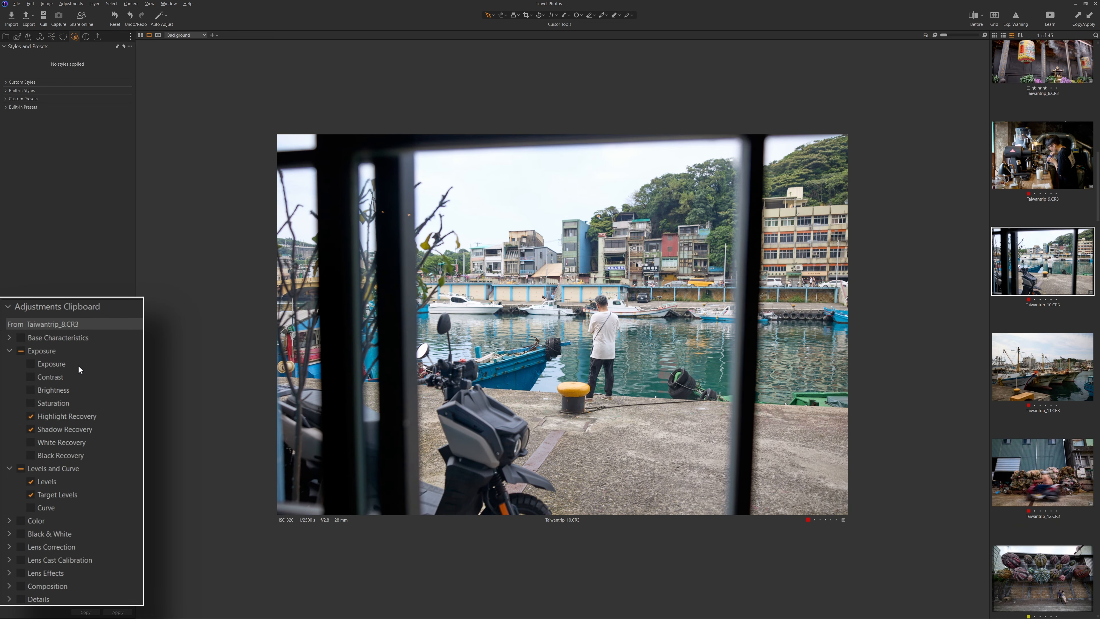
left_click(74, 431)
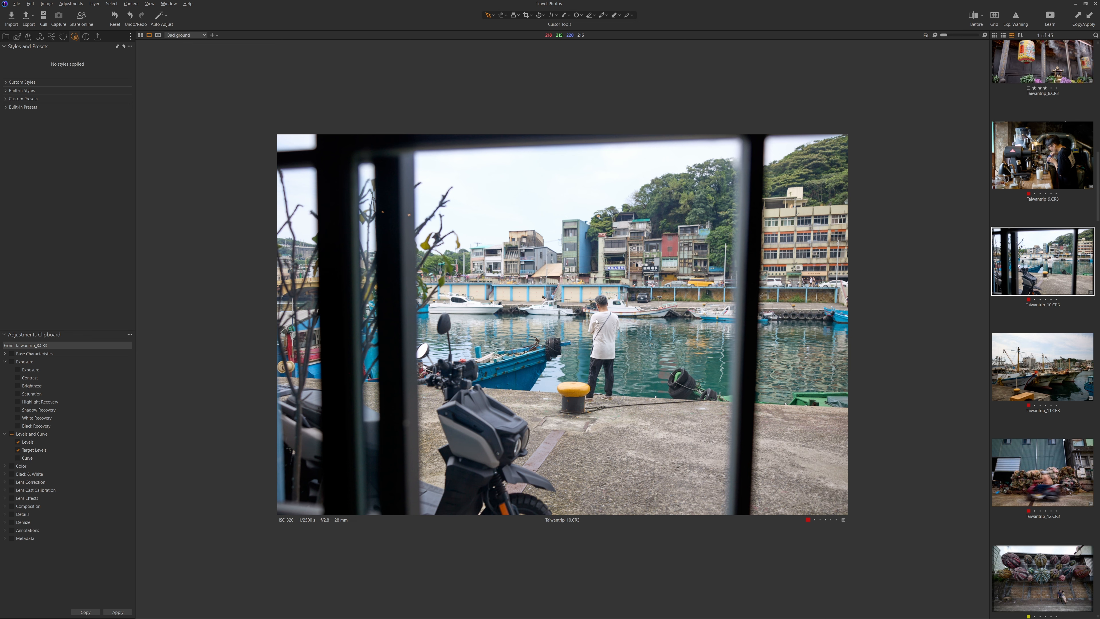
Zoom the harbour photo to 67% and pan it with the Pan tool to view the man on the quay.
scroll(597, 321, "up", 2)
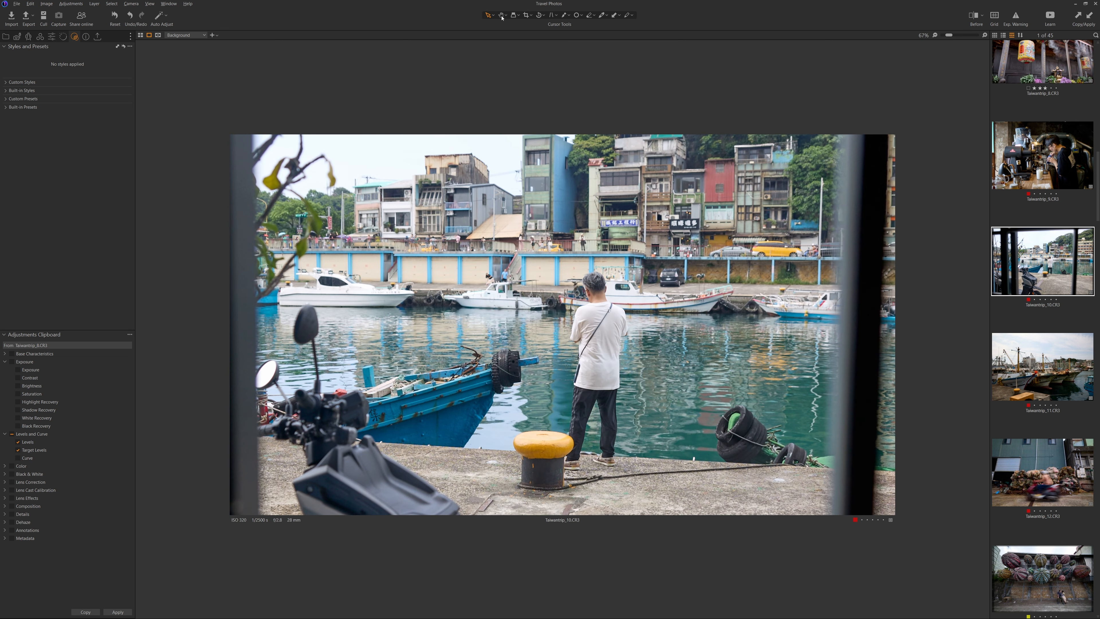
left_click_drag(500, 272, 542, 150)
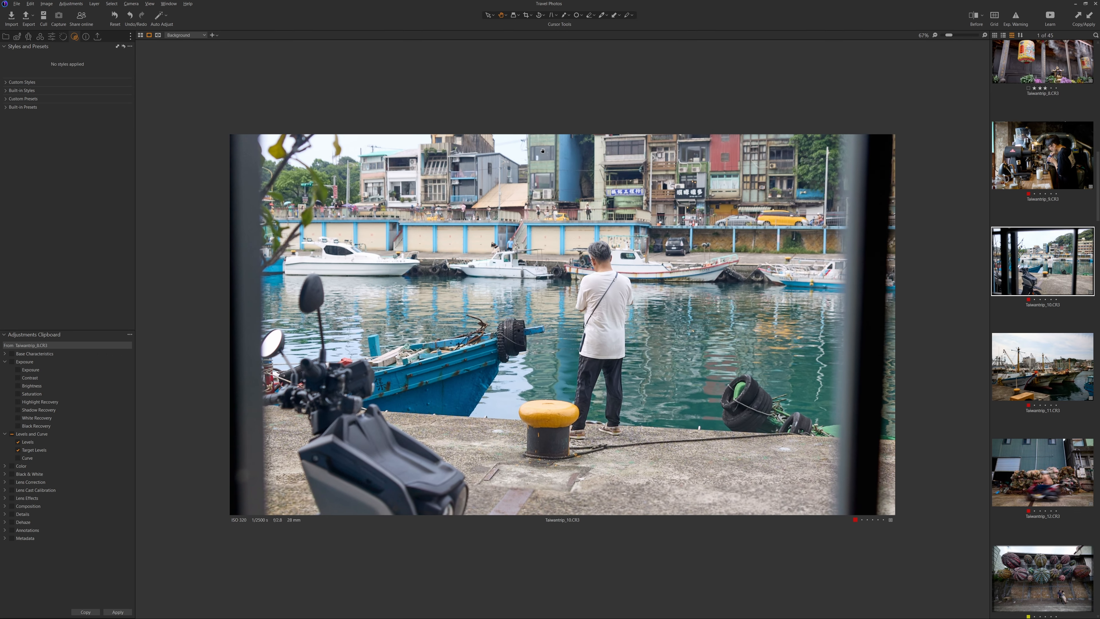
Magnify the boats and waterfront of the harbour photo with the Loupe tool, and switch to the Crop tool.
left_click(513, 16)
left_click_drag(571, 261, 425, 266)
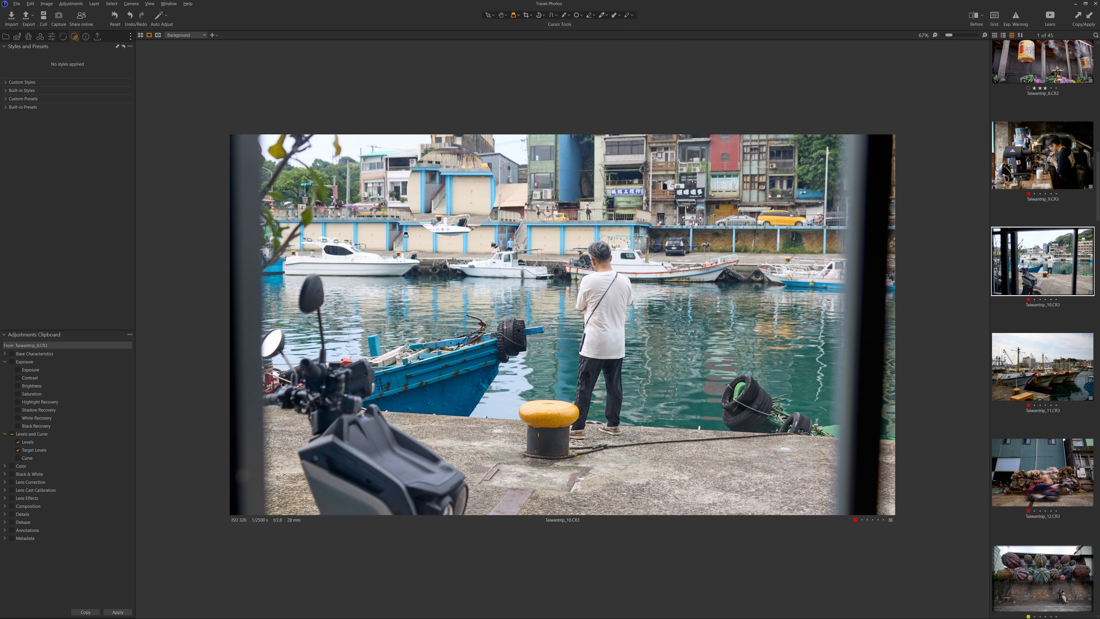
left_click(526, 15)
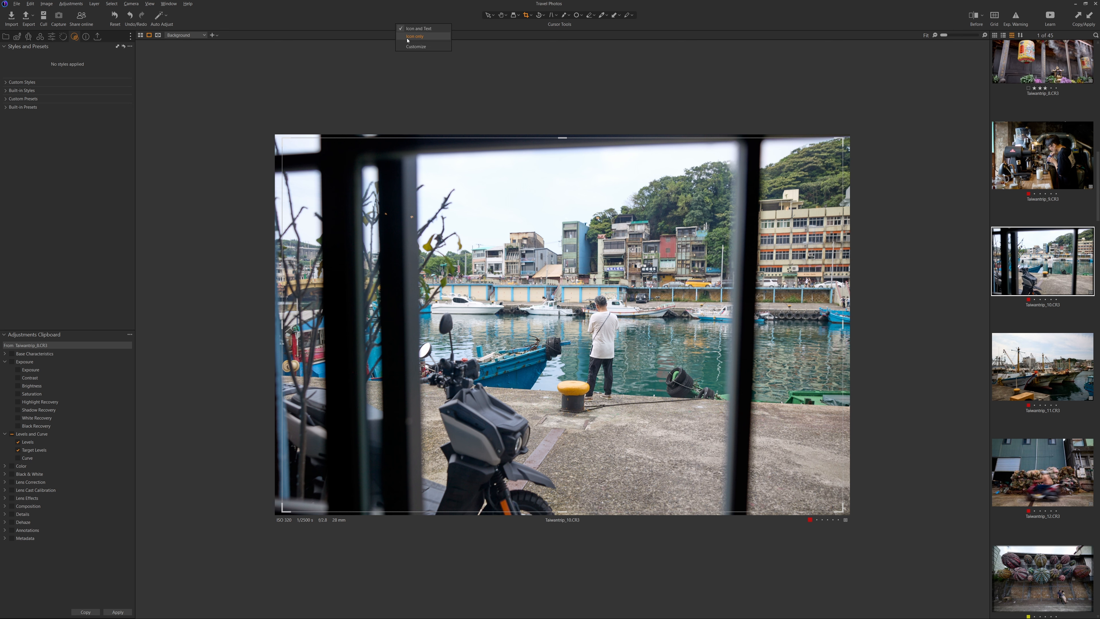
Set the toolbar to Icon only and add the Cloud Transfer and Rotate commands to it.
left_click(409, 37)
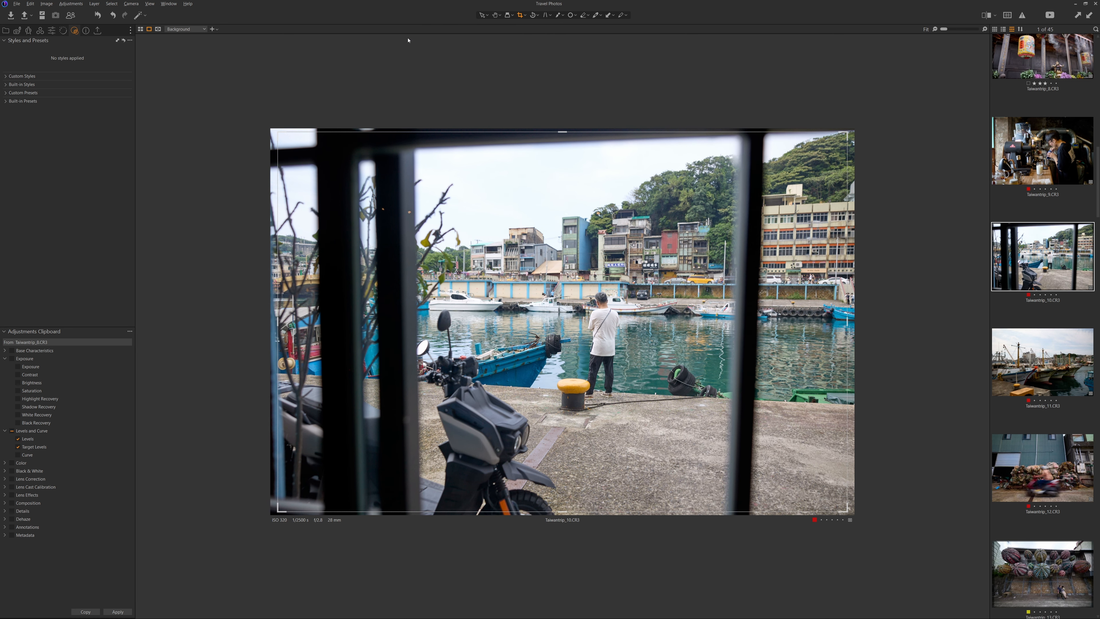
right_click(408, 26)
left_click(415, 42)
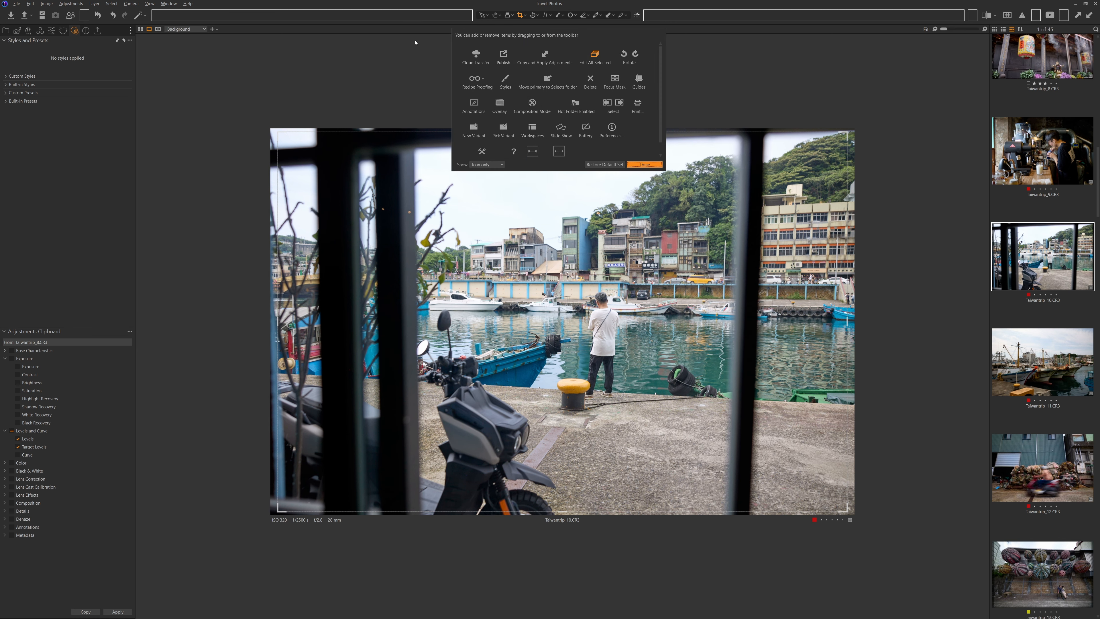
left_click_drag(467, 54, 474, 16)
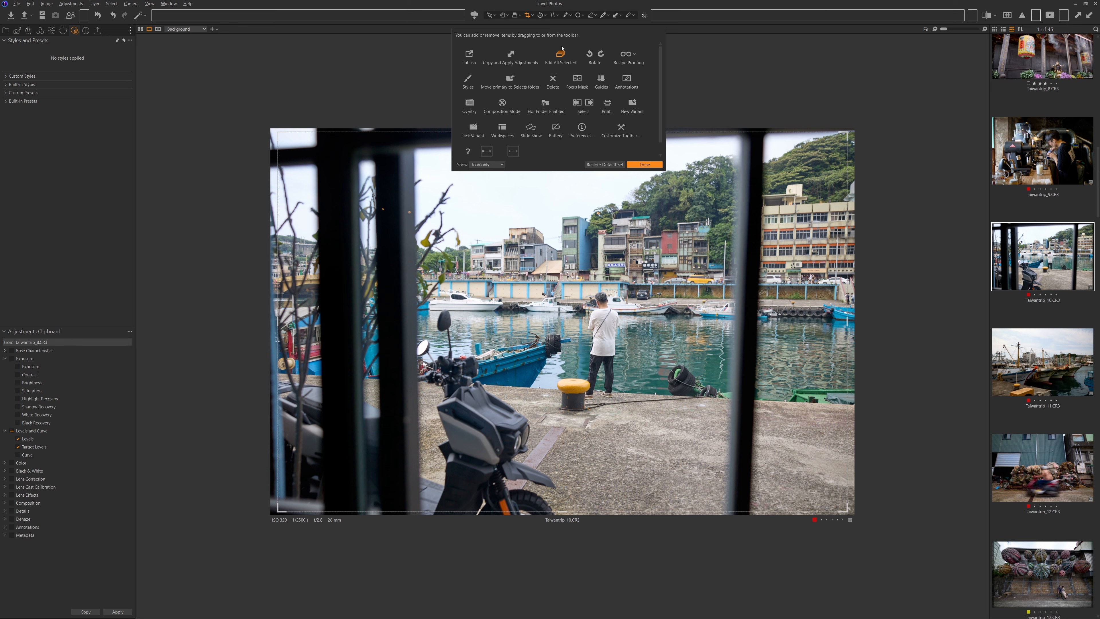
left_click_drag(601, 54, 163, 14)
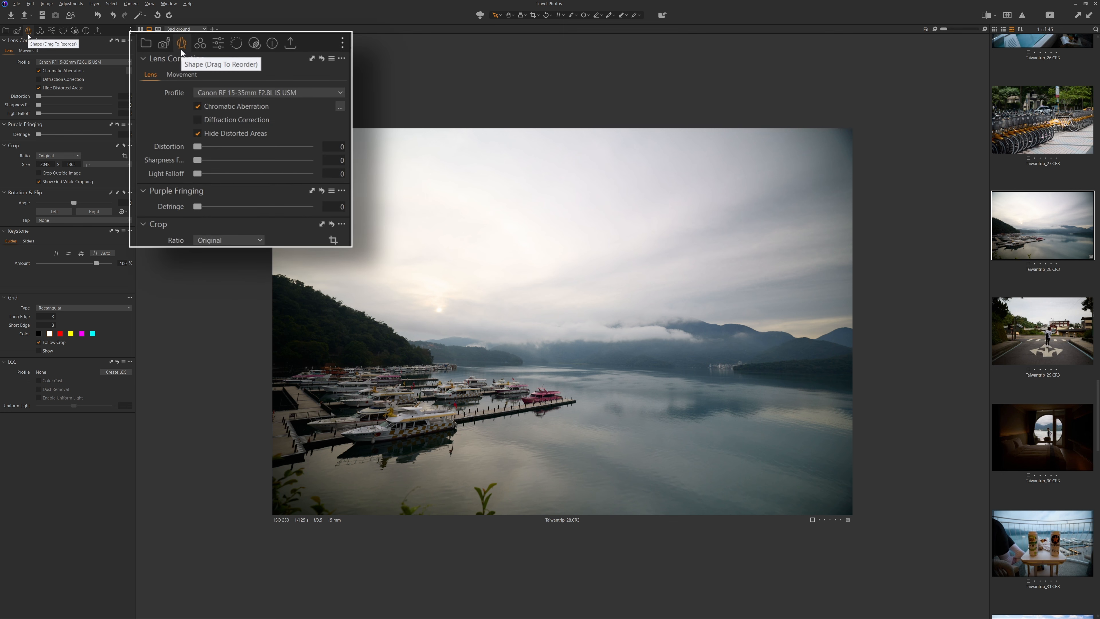
Set the lens correction Distortion and Light Falloff of the lake photo Taiwantrip_28.CR3 to 120 each.
left_click_drag(38, 96, 118, 95)
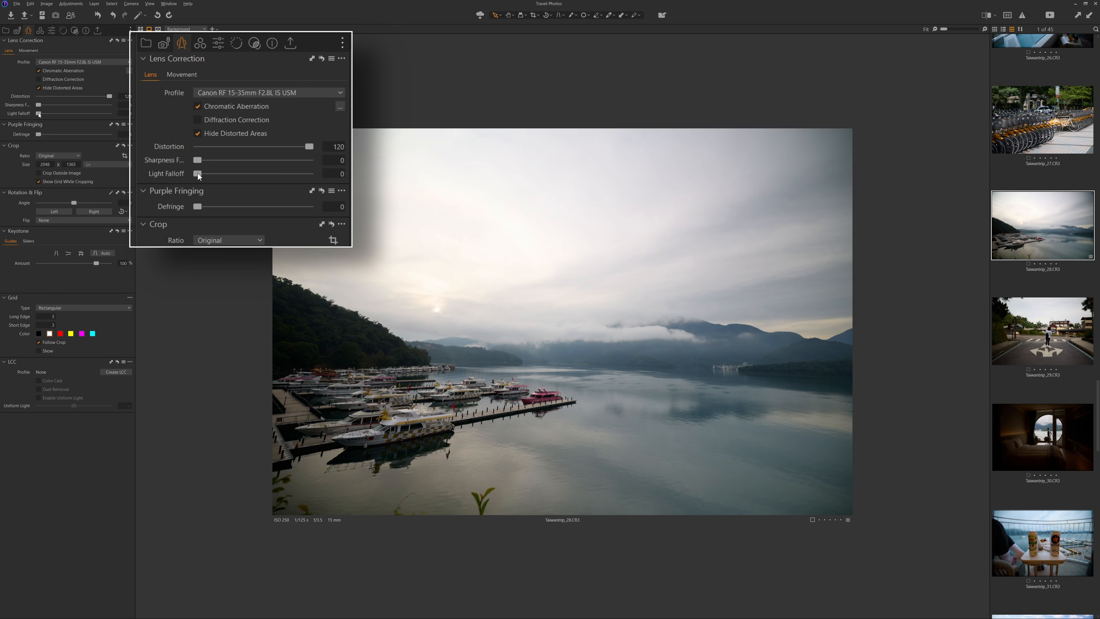
left_click_drag(39, 114, 117, 114)
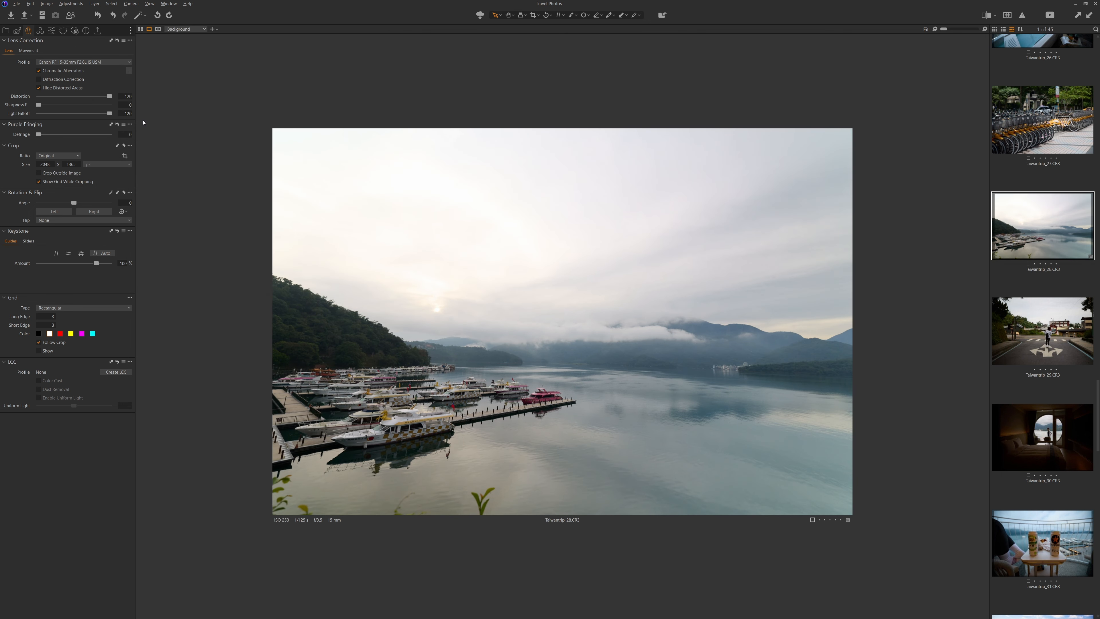
Overlay the vertical Keystone guides on the lake photo and switch to the horizontal Keystone guides.
left_click(56, 254)
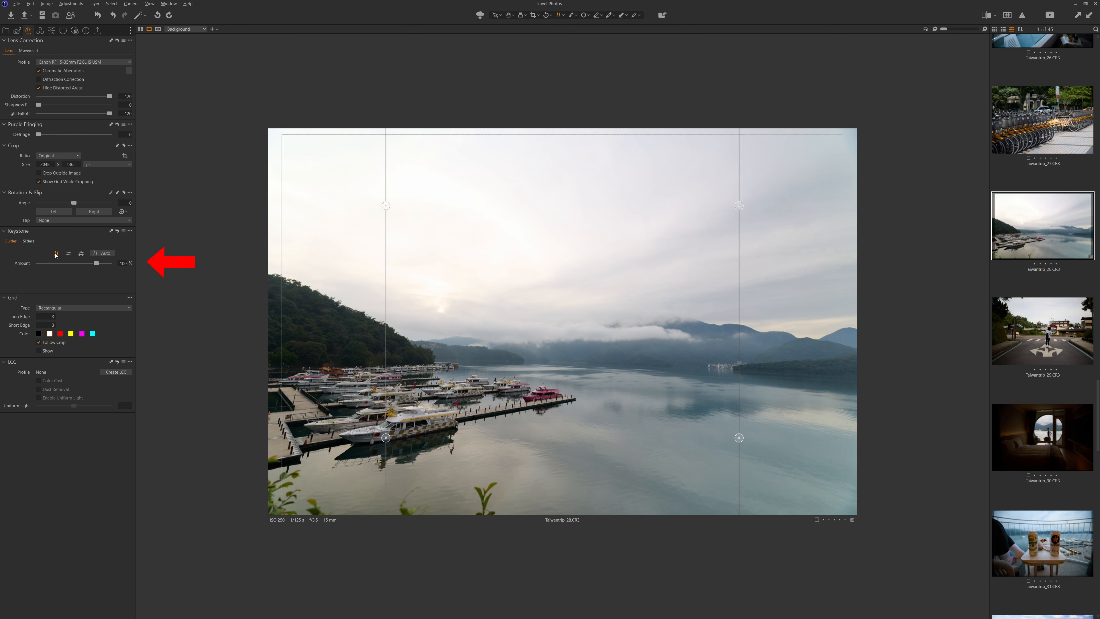
left_click(68, 254)
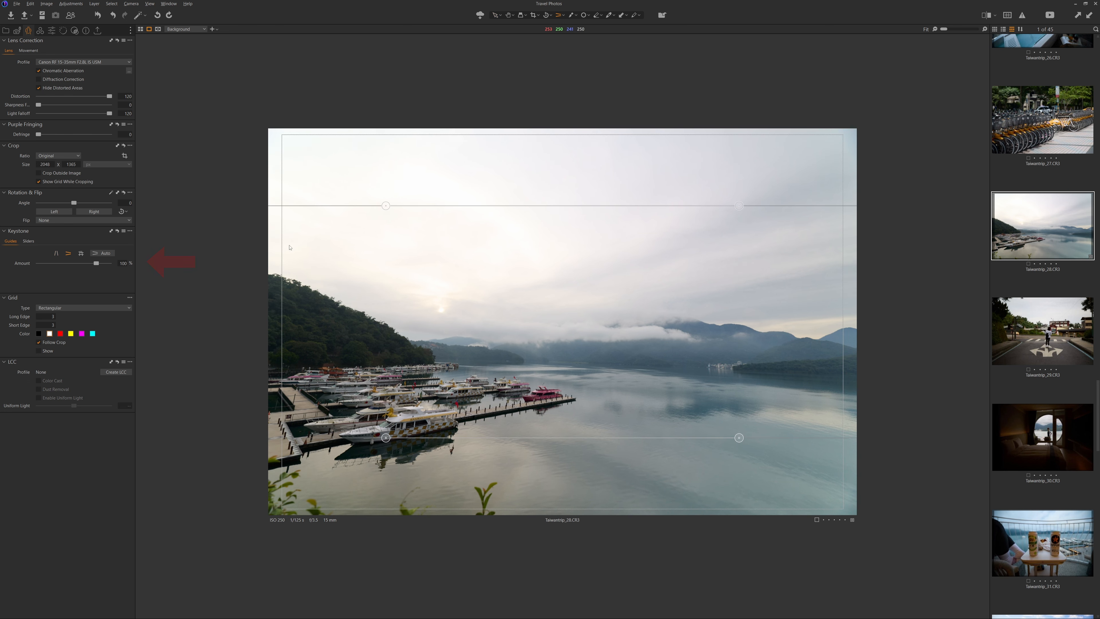